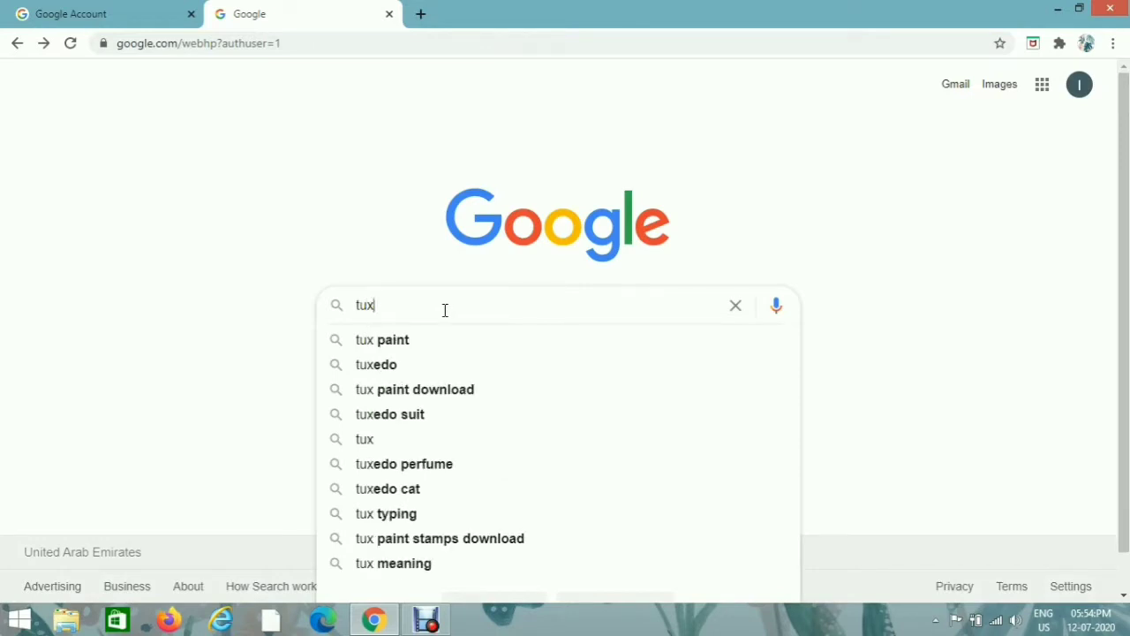
Step: Search Google for tux paint and open the Windows download page on the Tux Paint website
click(443, 344)
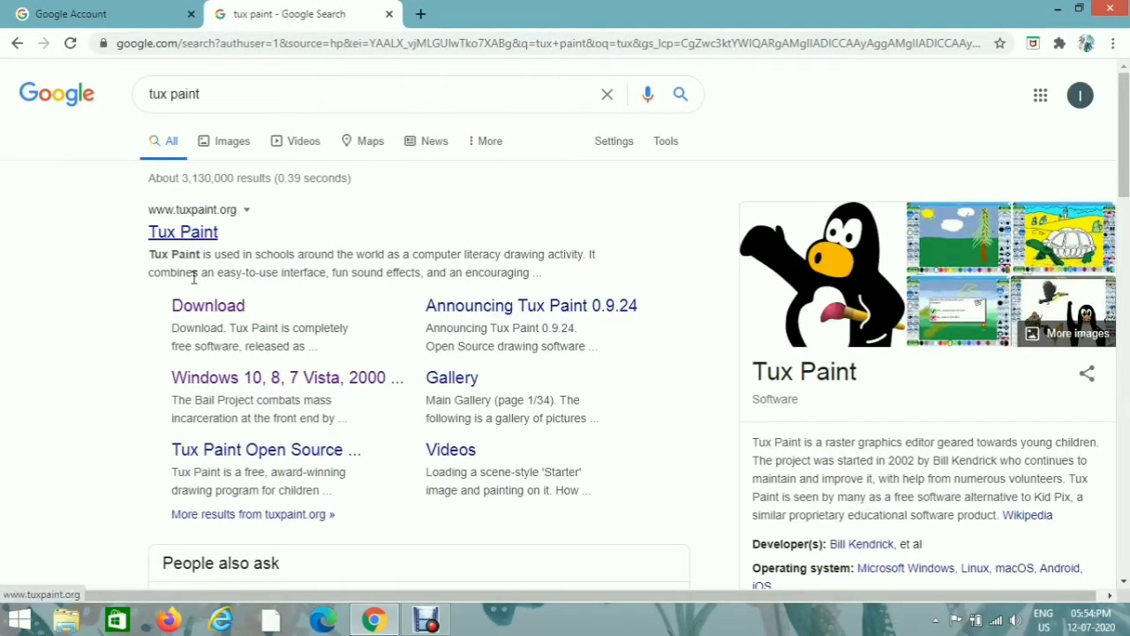
click(203, 313)
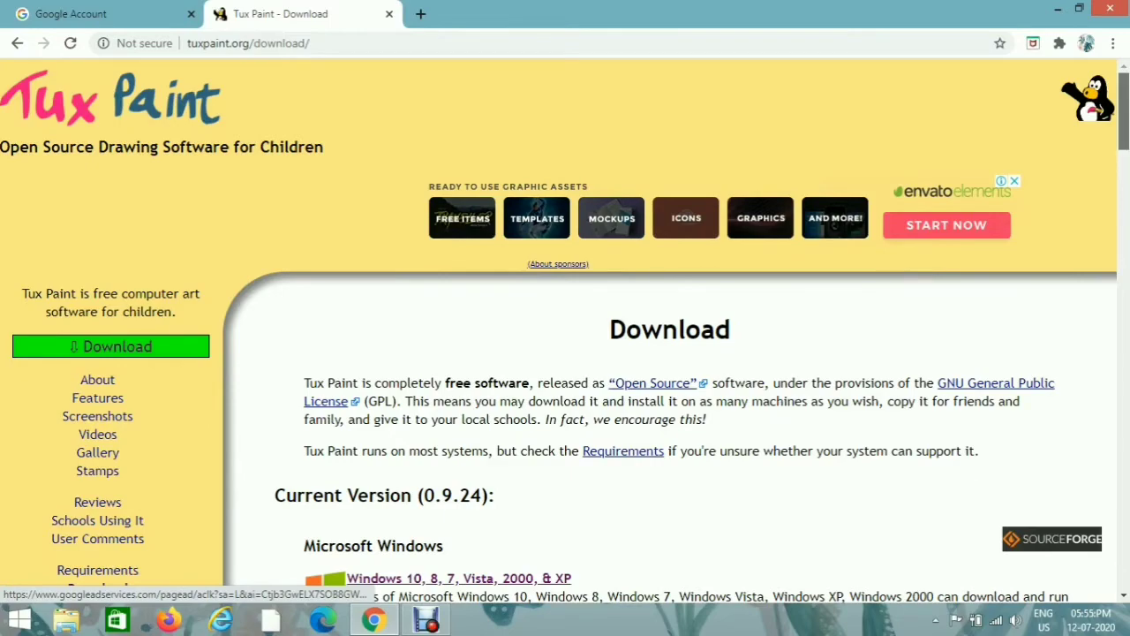
scroll(603, 210, down, 4)
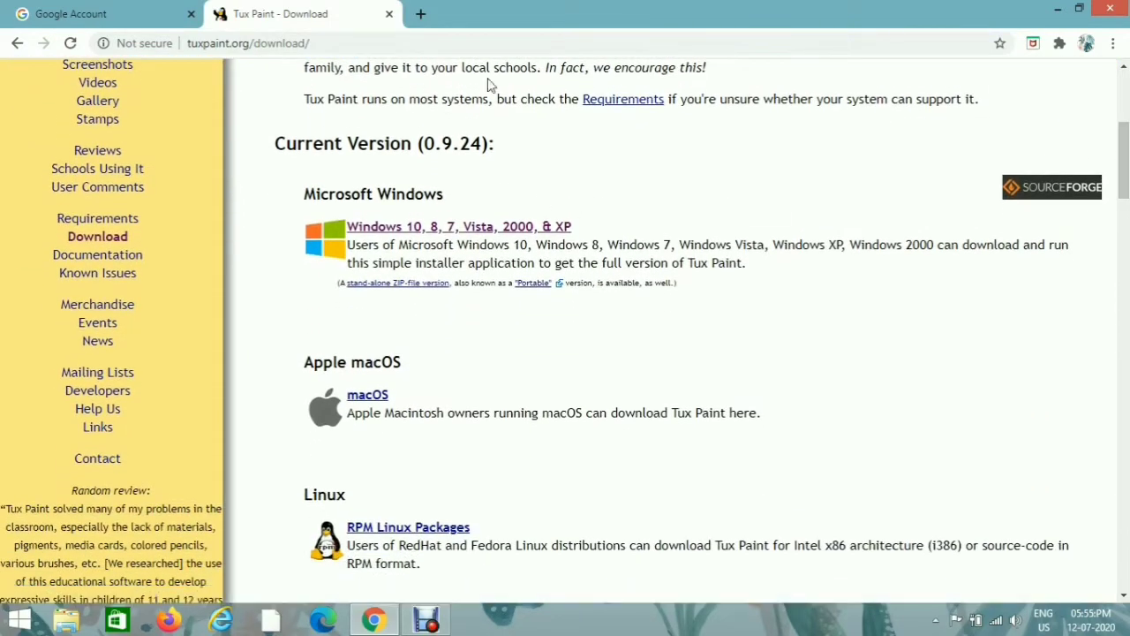
scroll(976, 193, down, 6)
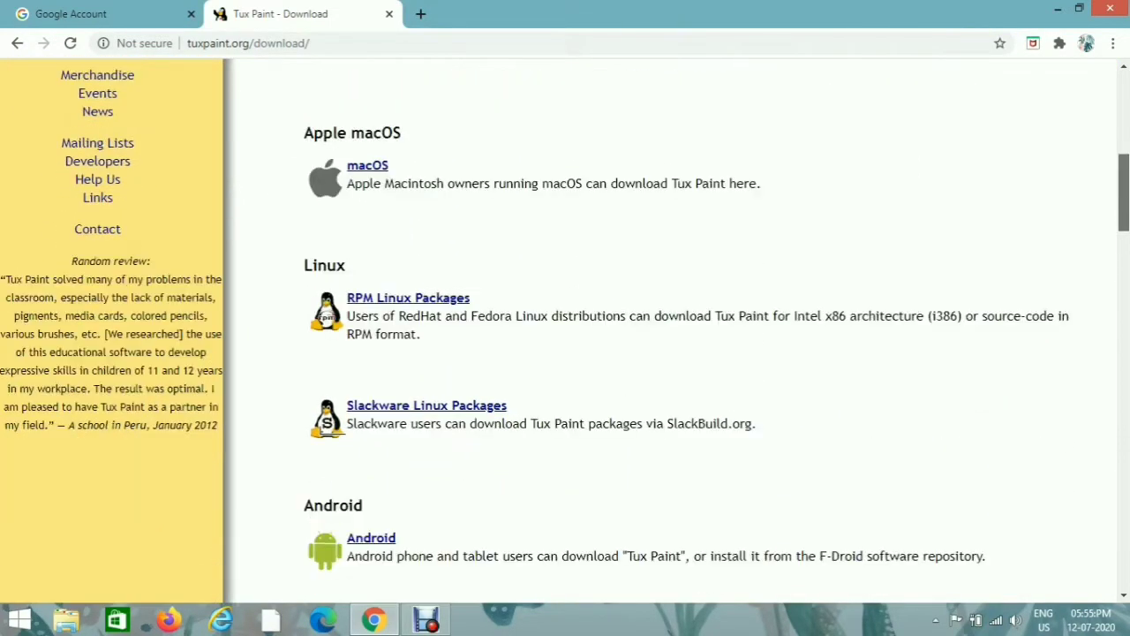
drag(1123, 242, 1123, 174)
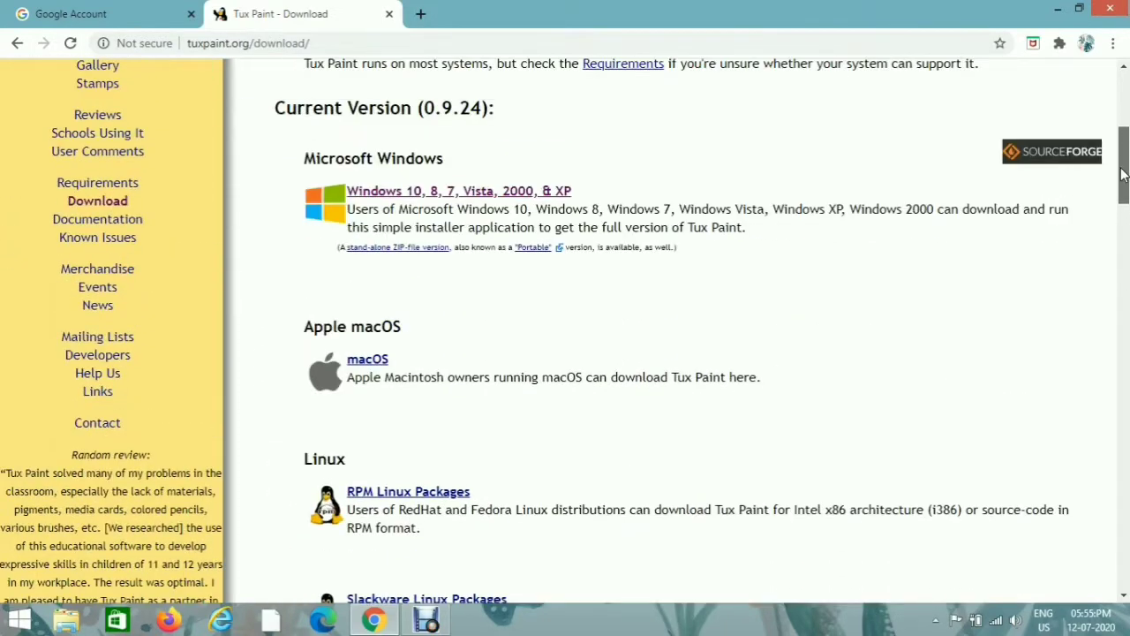
click(430, 198)
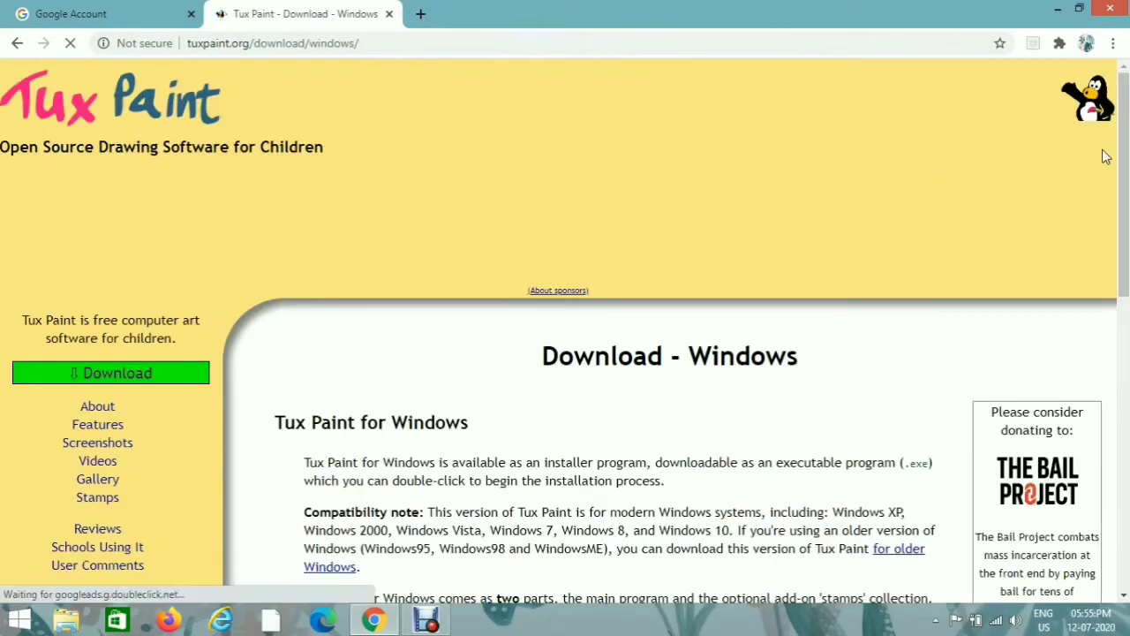
Step: Download the Tux Paint 0.9.24 Windows installer and open the downloaded file
scroll(365, 338, down, 4)
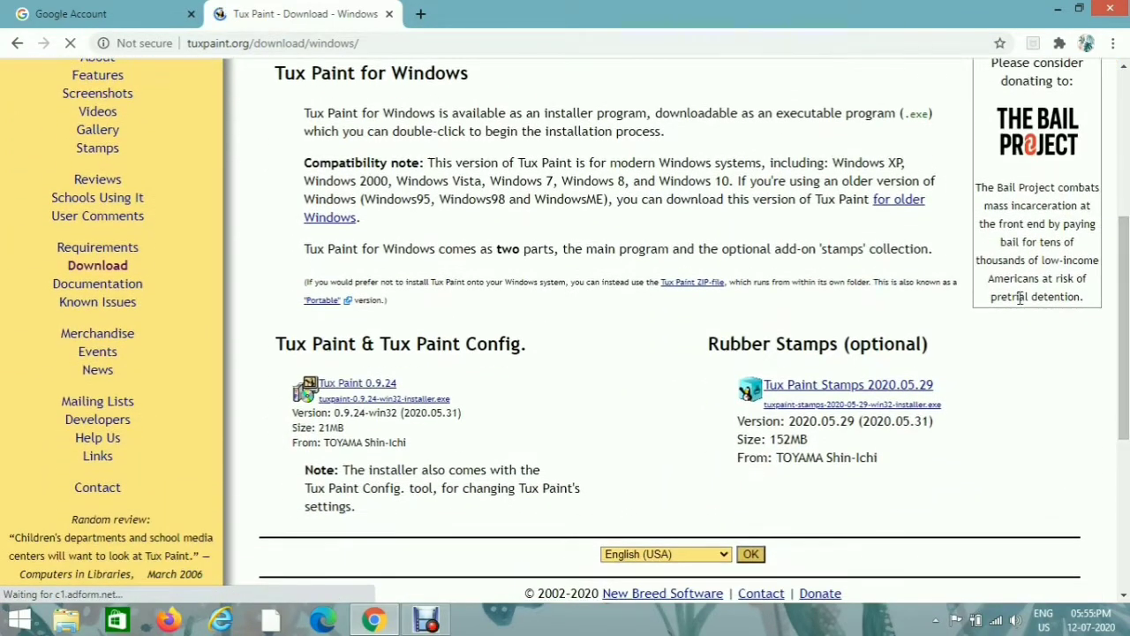
click(371, 385)
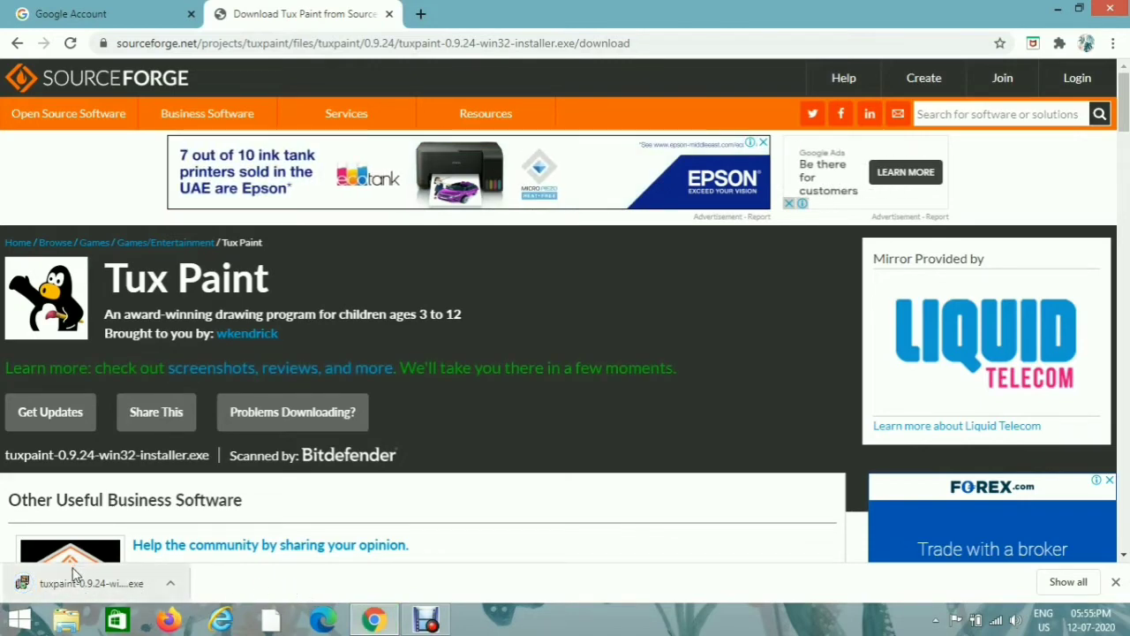
click(80, 581)
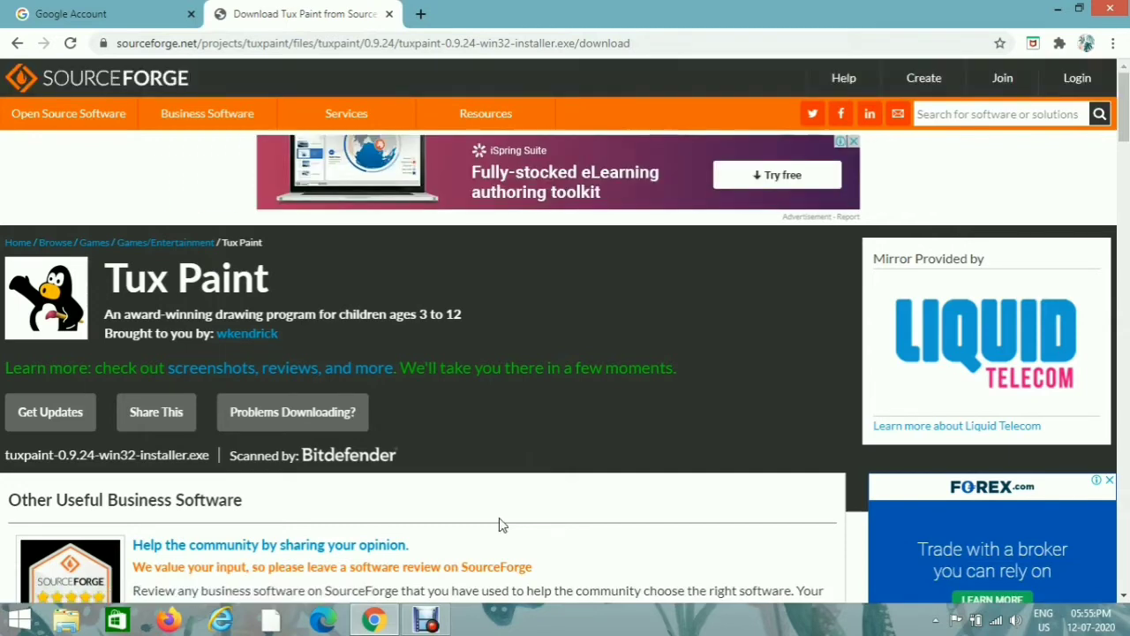
Step: Minimize the browser and run tuxpaint-0.9.24-win32-installer from the Downloads folder
click(1058, 9)
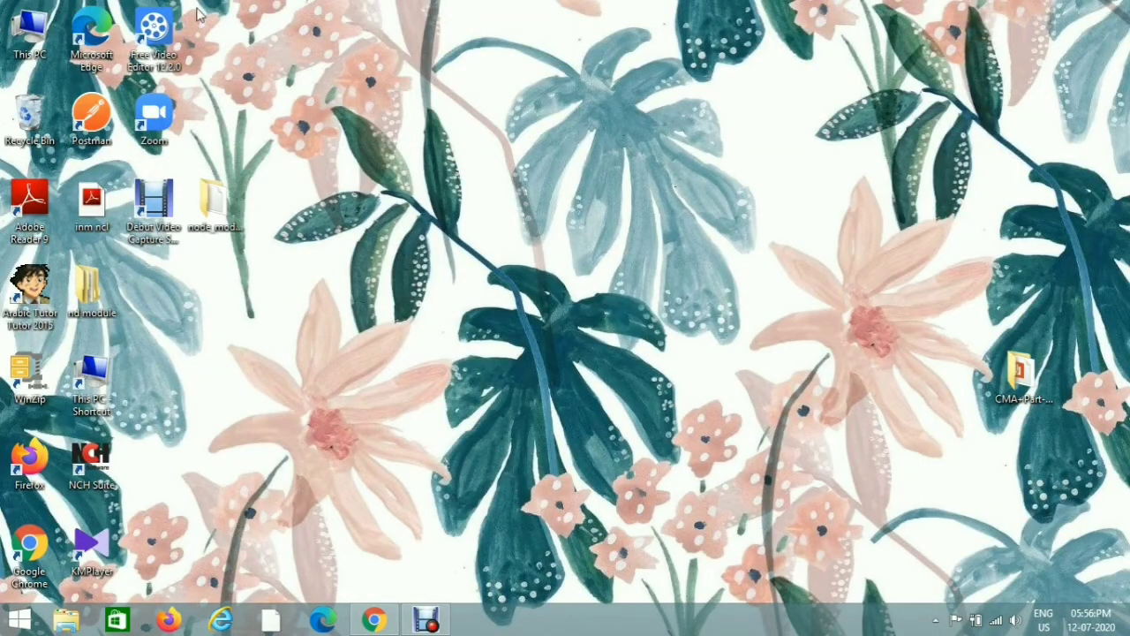
double_click(35, 57)
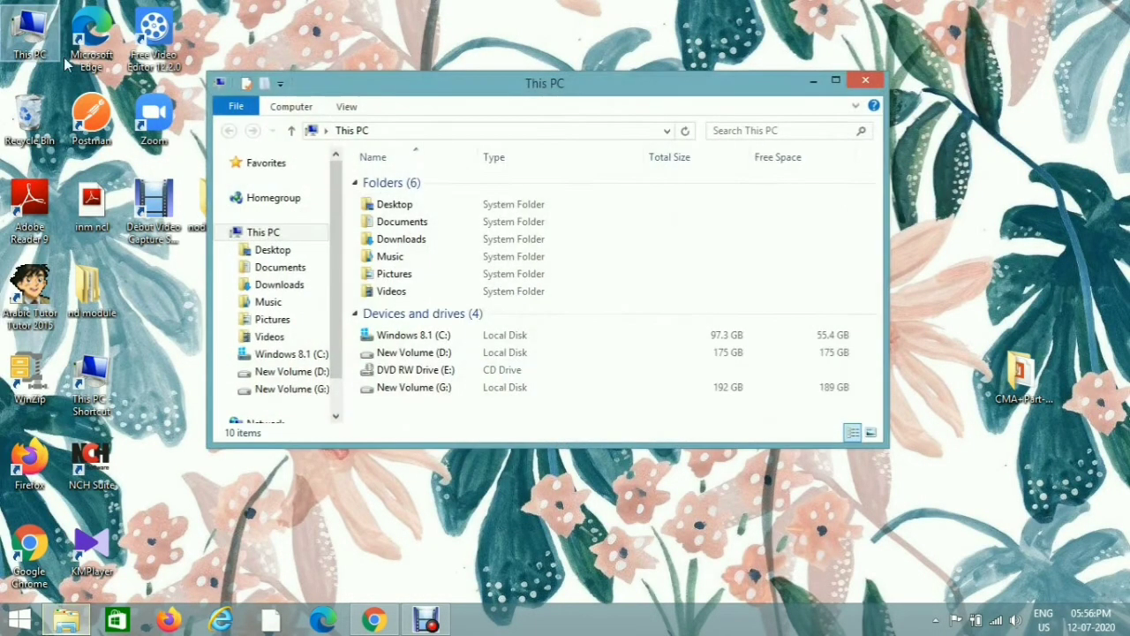
double_click(432, 248)
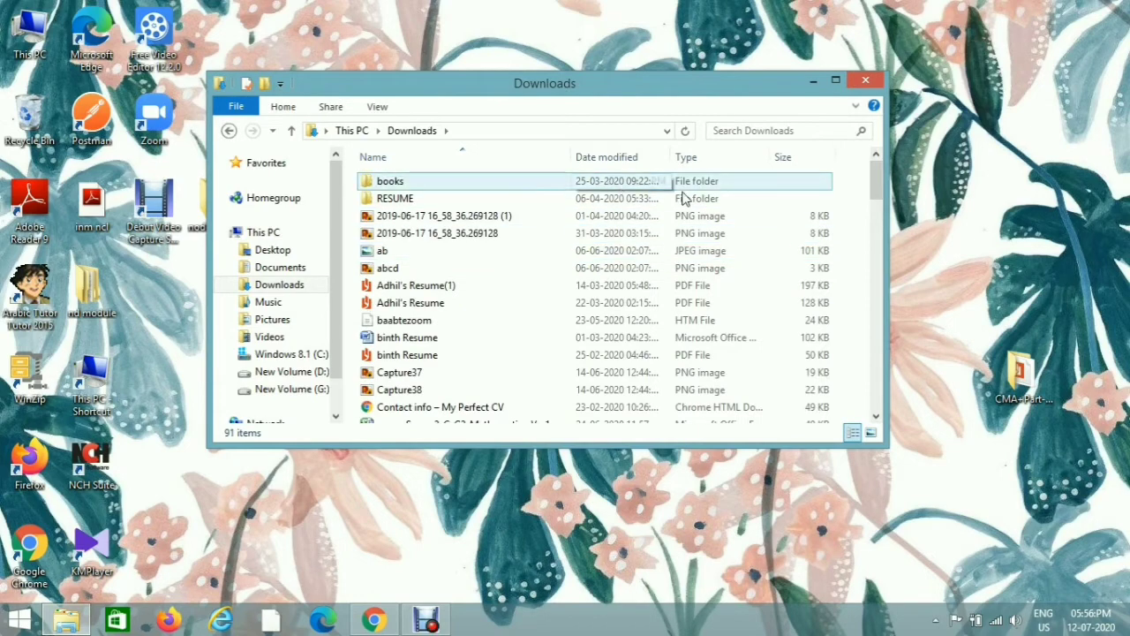
drag(878, 191, 889, 406)
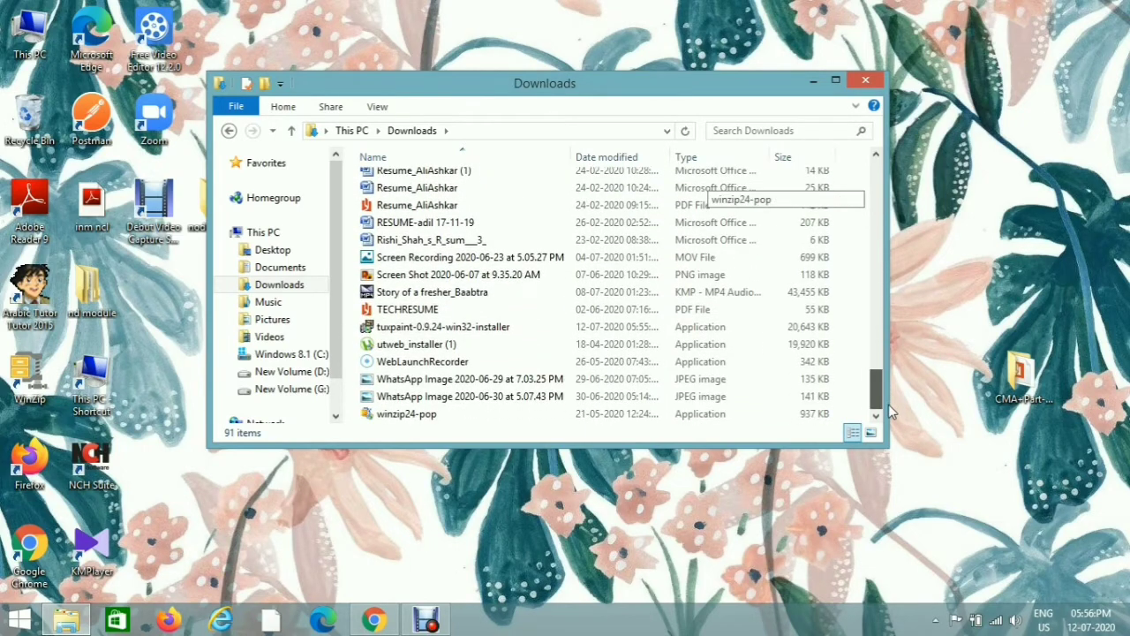
click(518, 327)
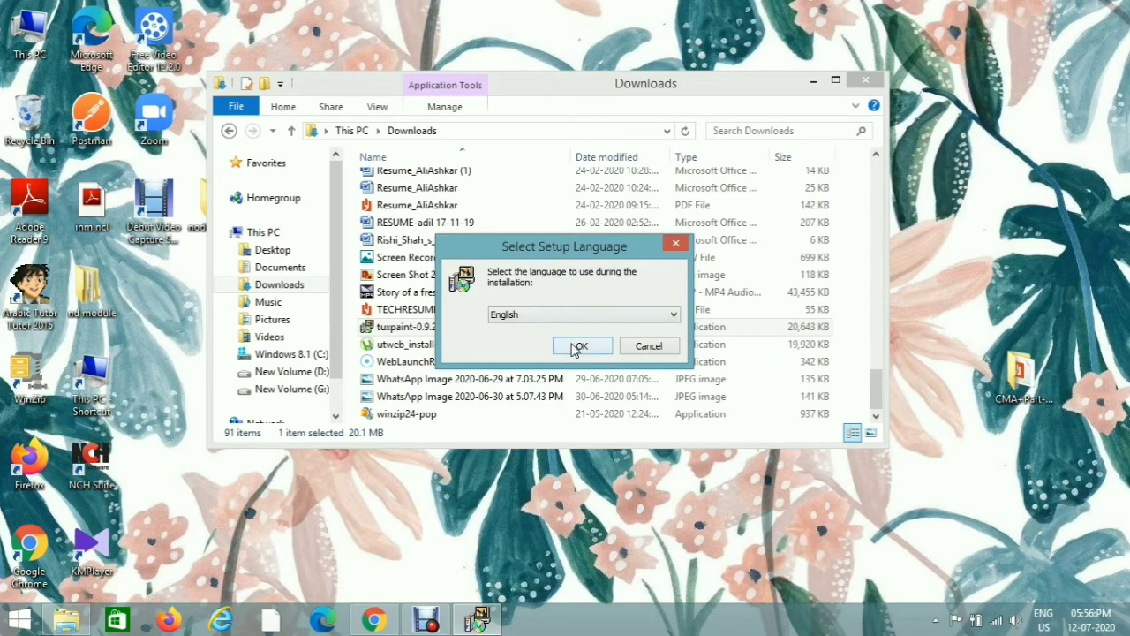
Step: Use English as the setup language and accept the Tux Paint license agreement
click(579, 346)
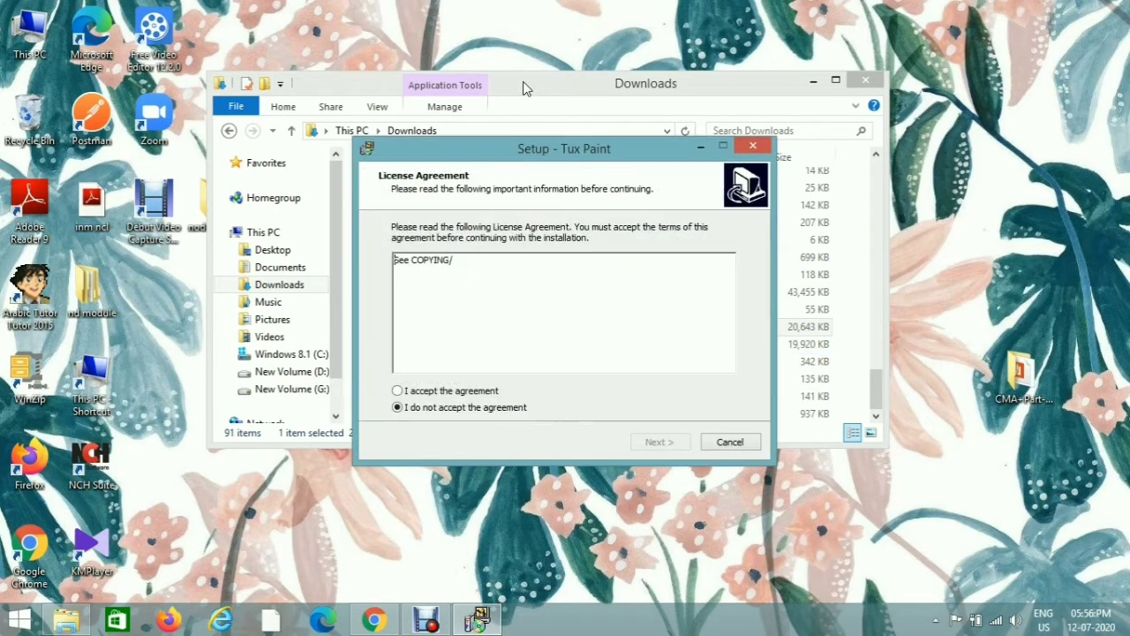
click(410, 392)
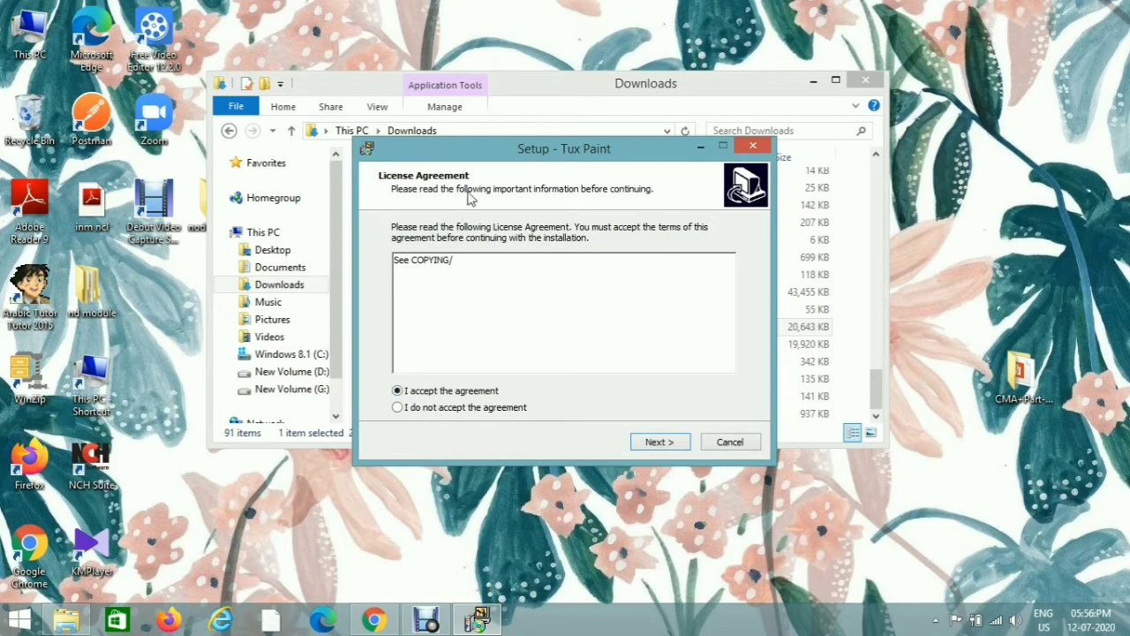
click(813, 80)
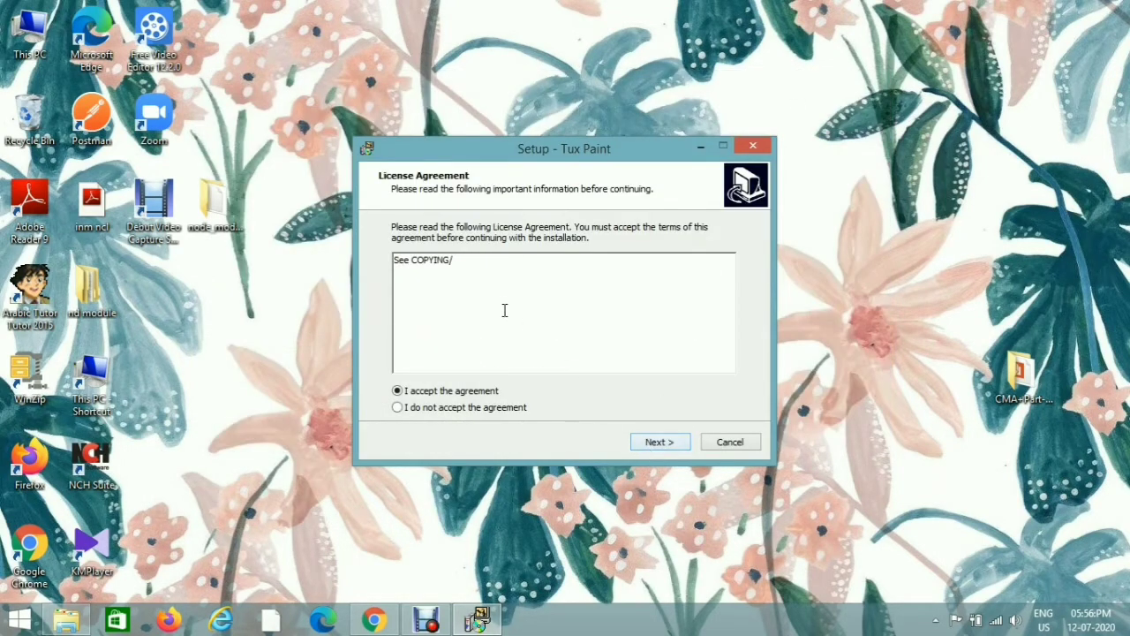
click(659, 443)
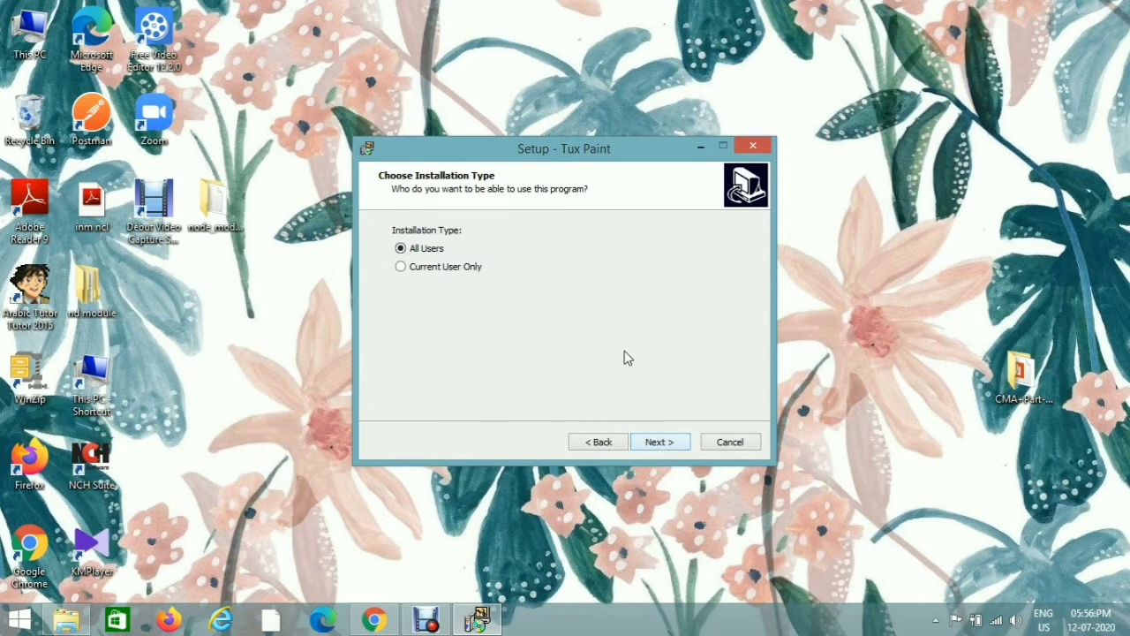
Step: Configure setup for all users in C:\Program Files (x86)\TuxPaint, with the Tux Paint Start Menu folder and a desktop shortcut
click(660, 443)
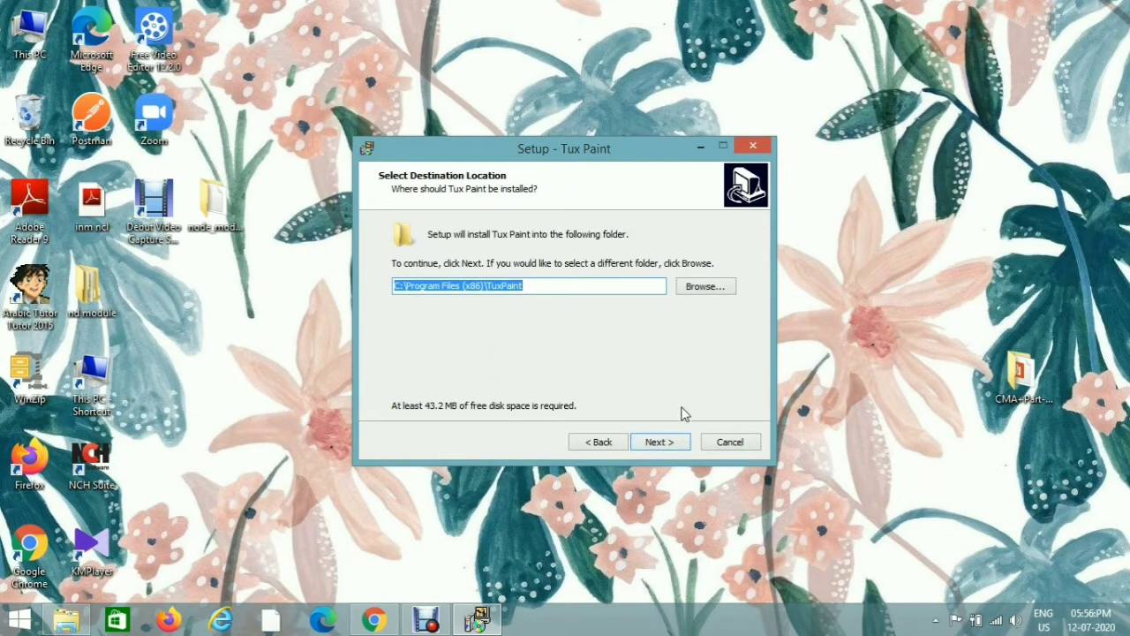
click(671, 444)
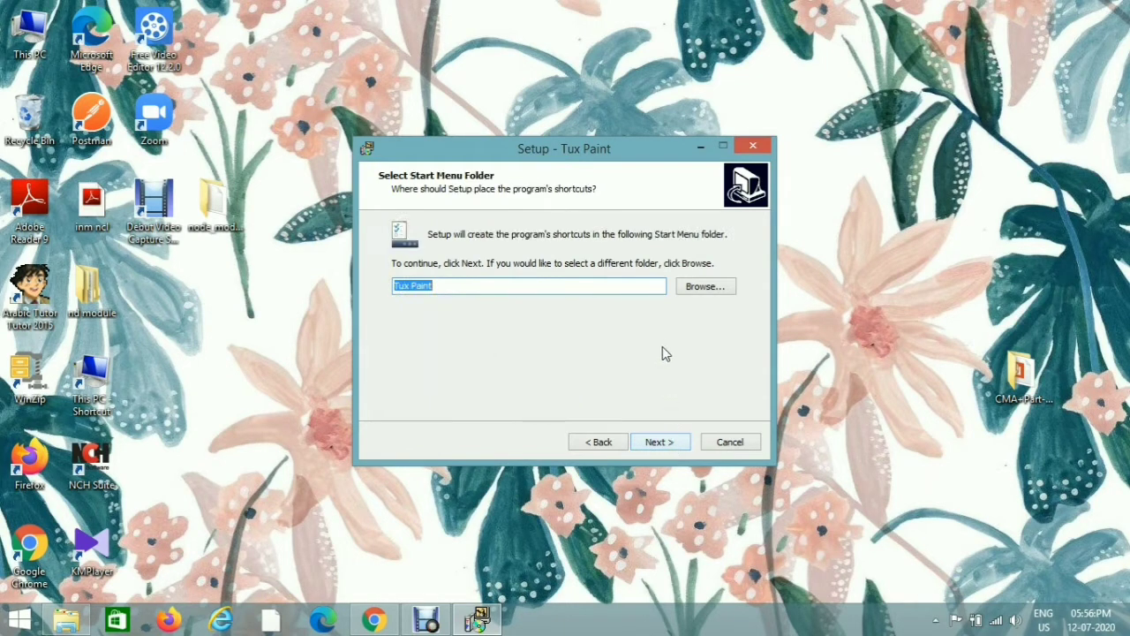
click(664, 442)
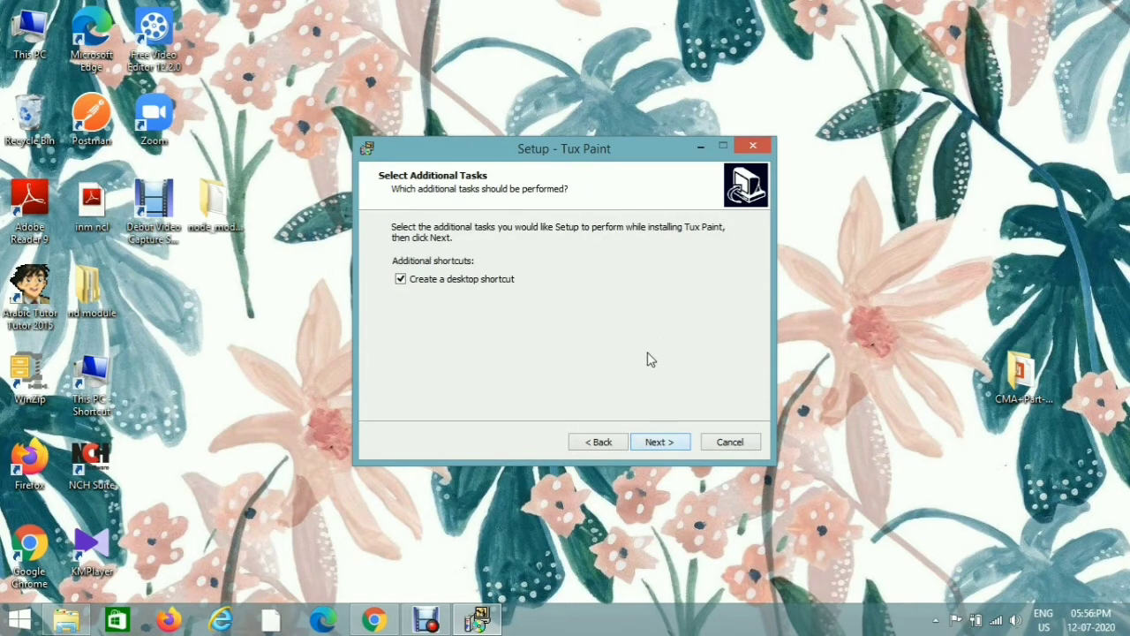
click(659, 443)
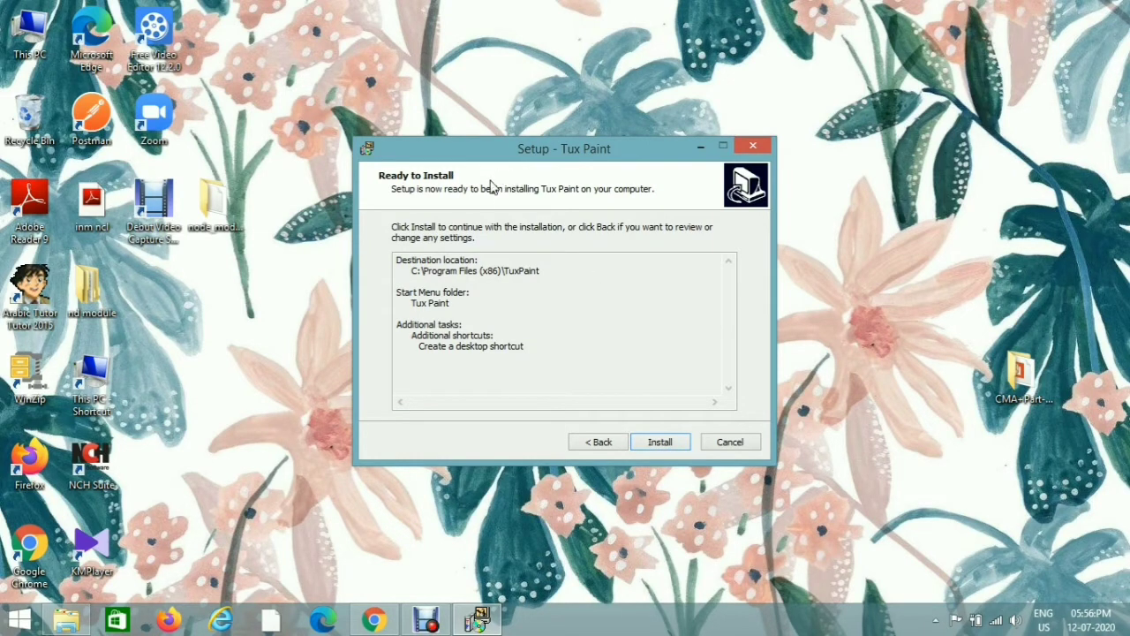
Step: Install Tux Paint and finish the setup wizard with the README and Tux Paint Config options kept on
click(659, 445)
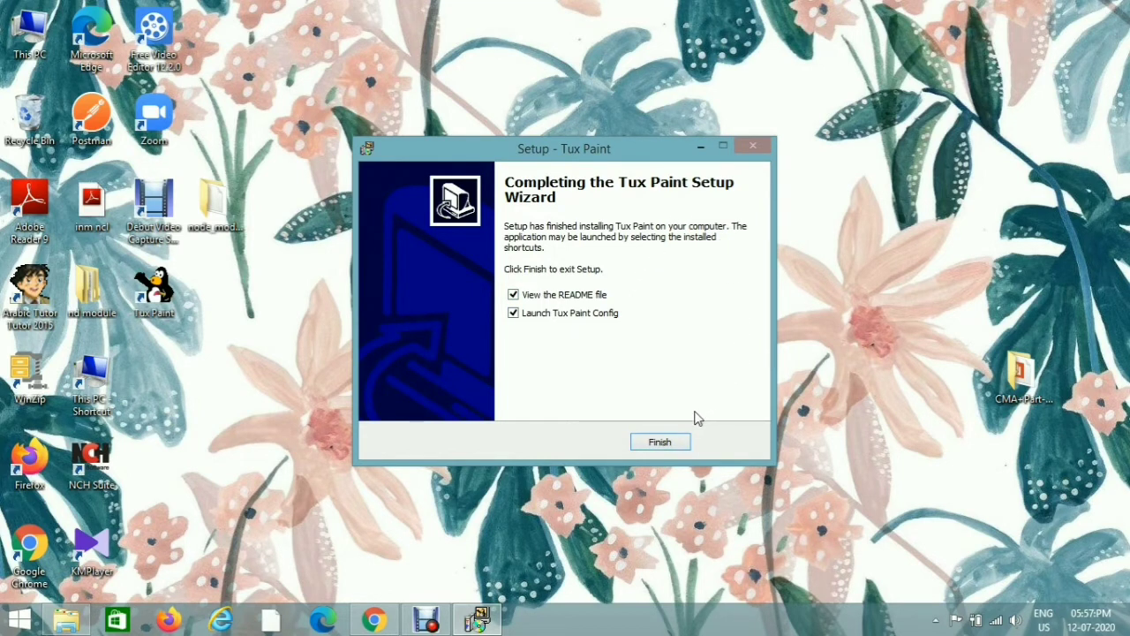
click(661, 443)
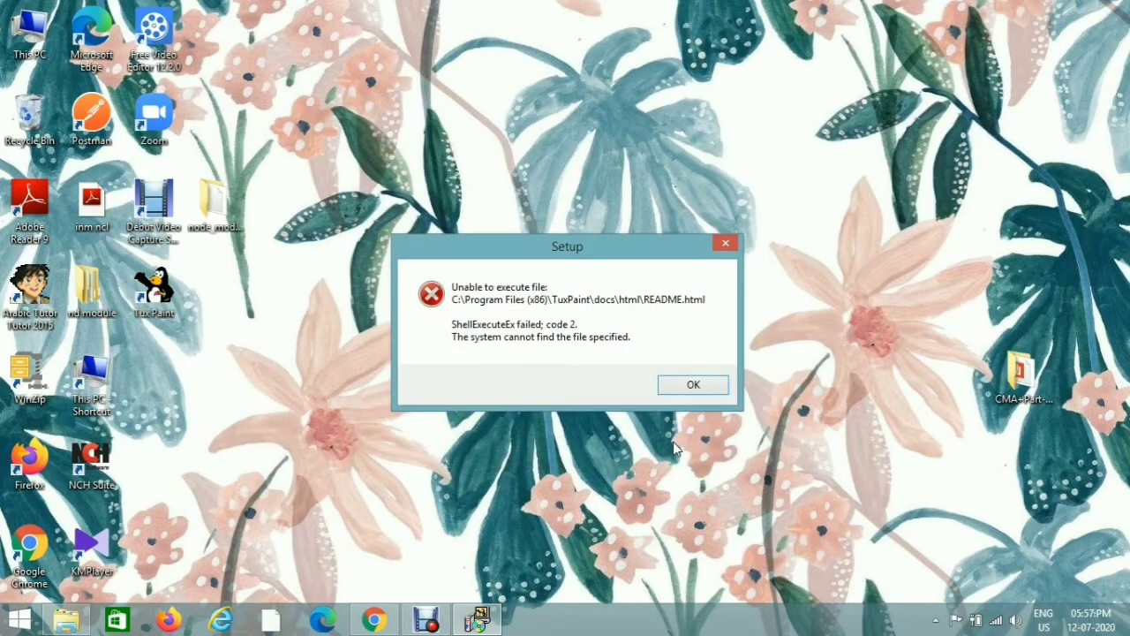
click(679, 385)
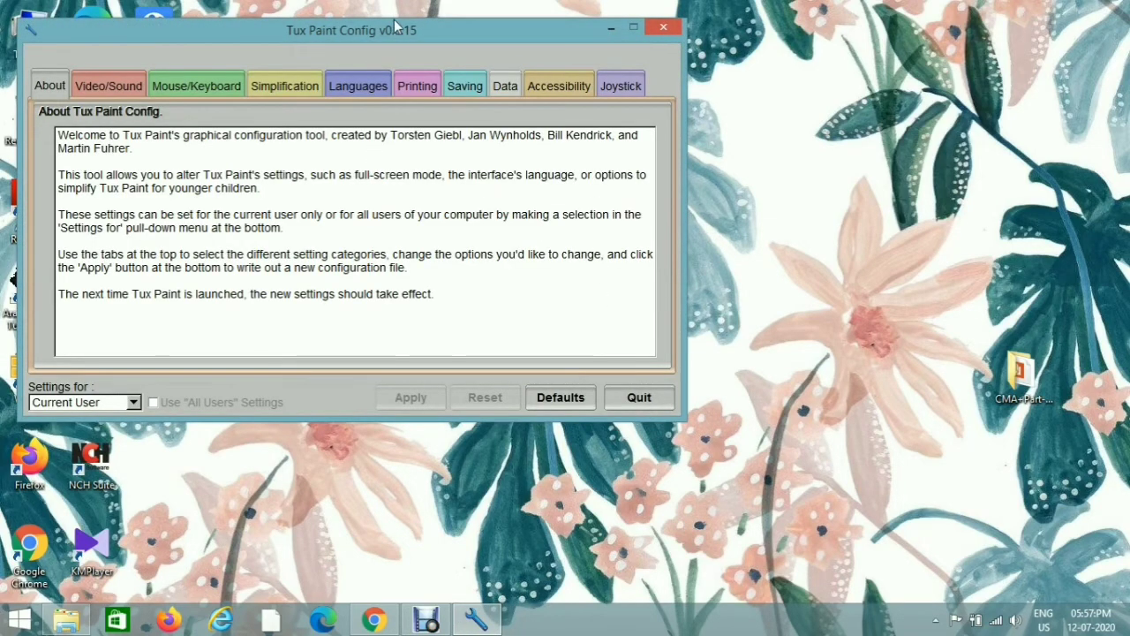
Step: Look through the Video/Sound, Mouse/Keyboard and Simplification settings in Tux Paint Config
drag(395, 27, 681, 55)
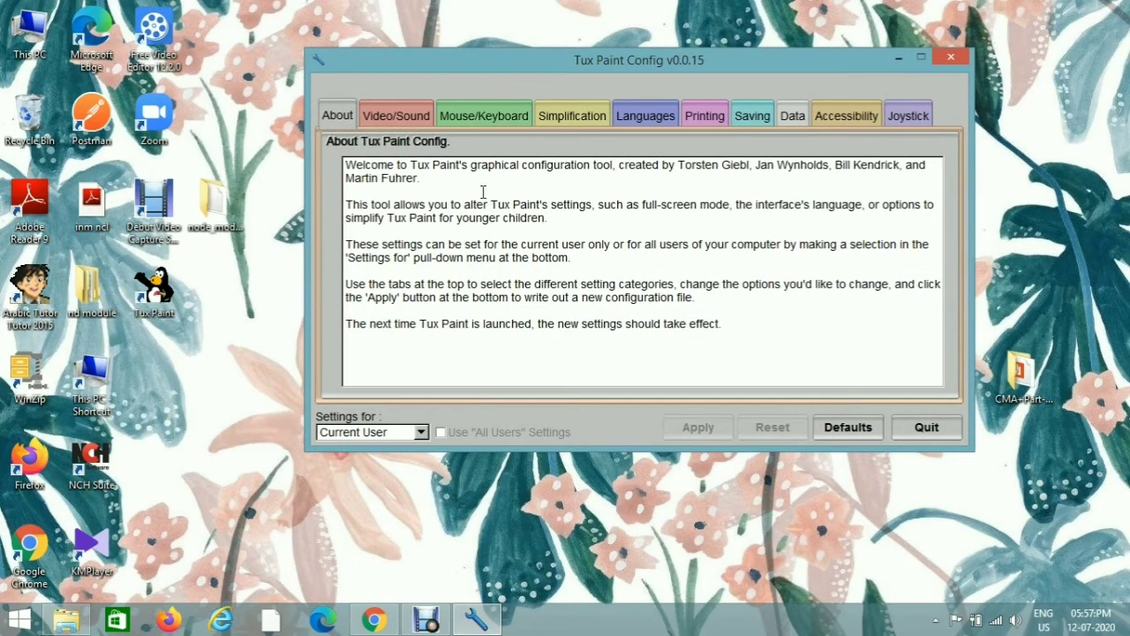
click(399, 117)
click(490, 118)
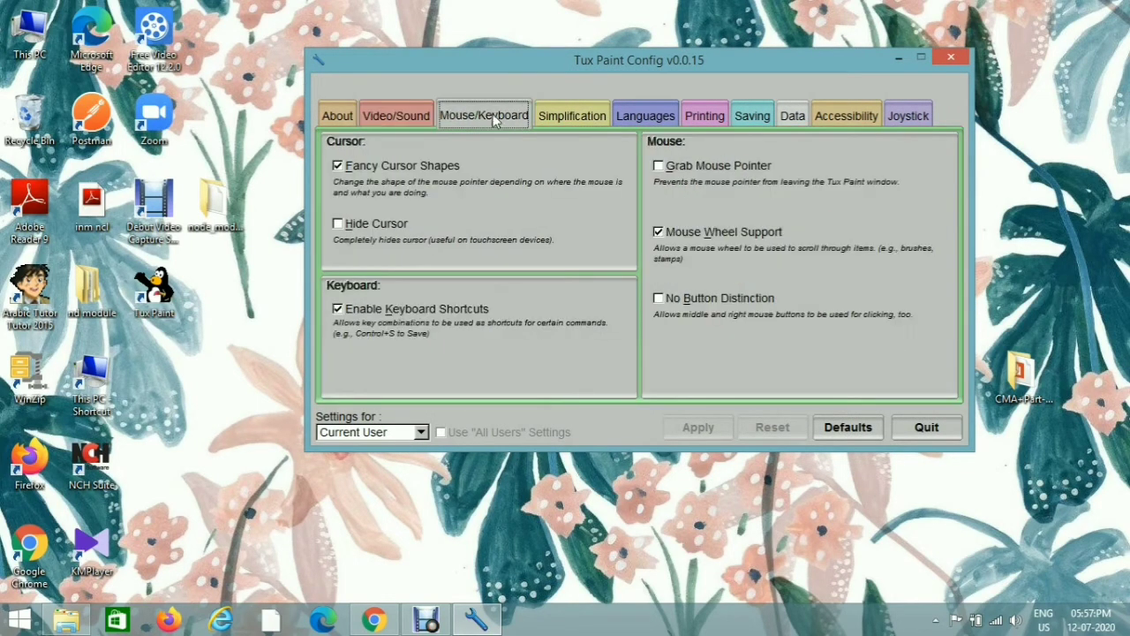
click(565, 118)
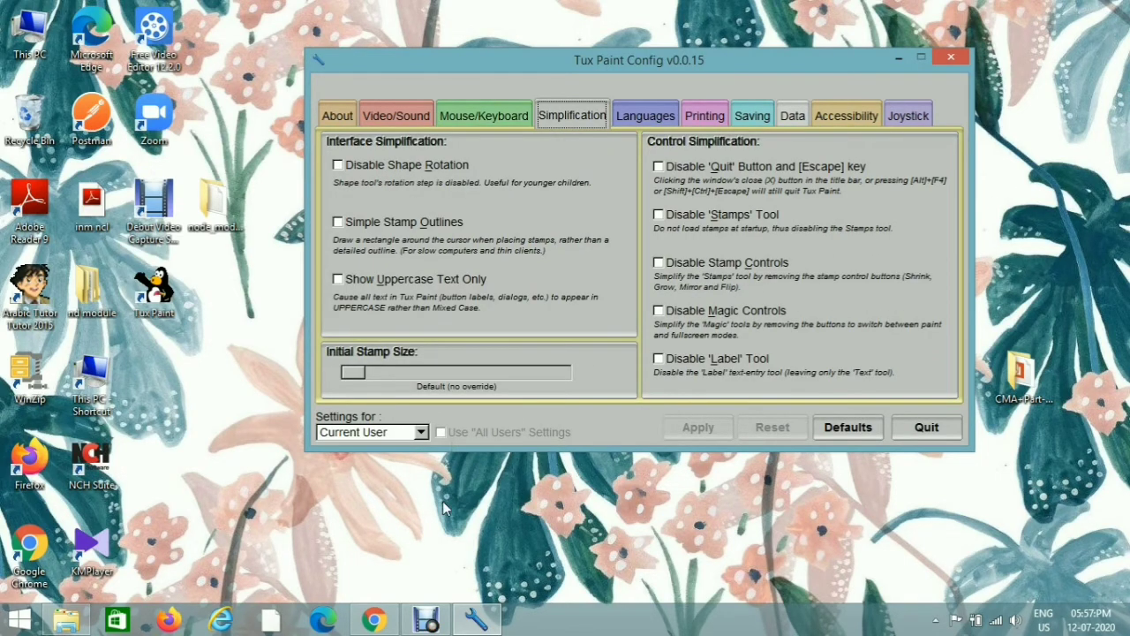
Step: Launch Tux Paint from the desktop and paint a red outline of three mountain peaks across the canvas
click(162, 294)
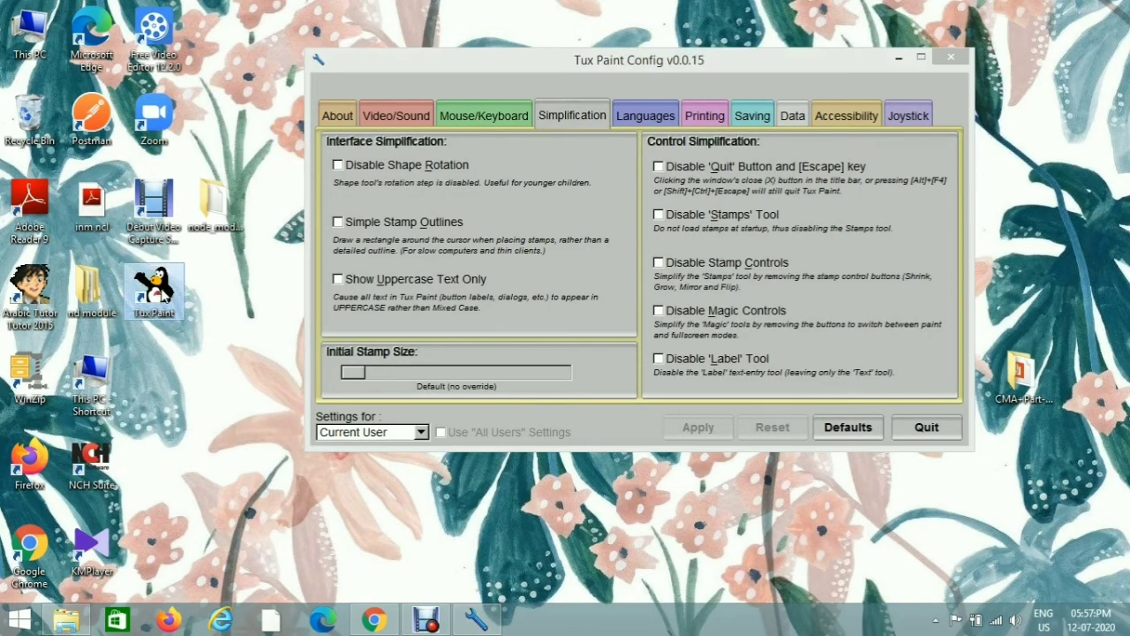
click(548, 241)
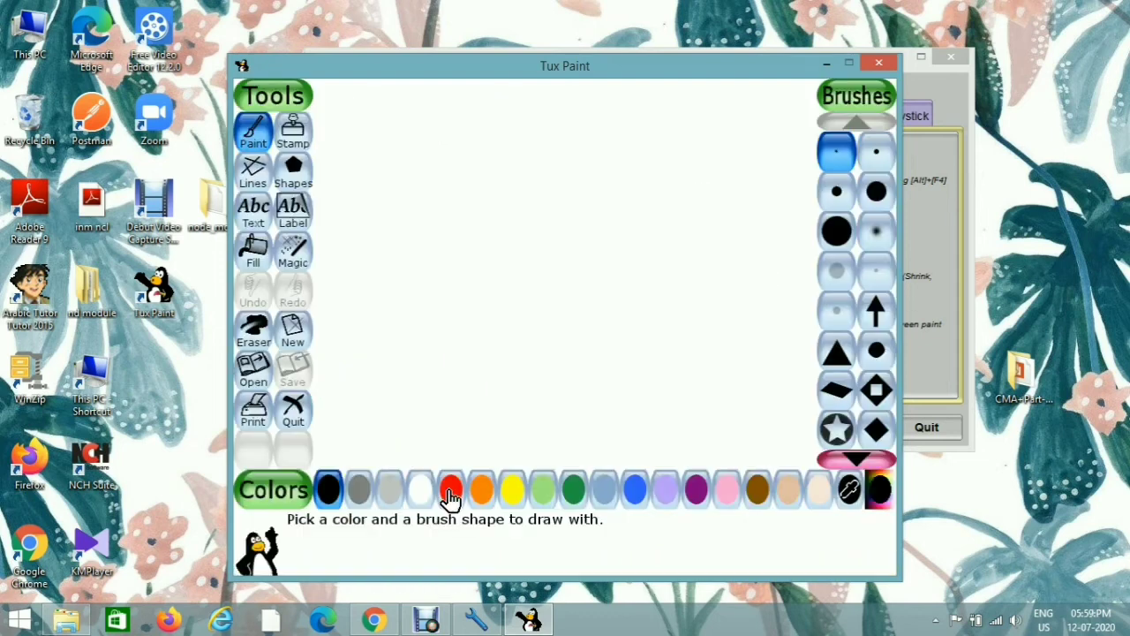
click(450, 490)
mouse_move(409, 326)
mouse_down()
mouse_move(491, 205)
mouse_move(573, 322)
mouse_move(653, 181)
mouse_move(831, 300)
mouse_up()
mouse_move(328, 292)
mouse_down()
mouse_move(408, 228)
mouse_move(447, 267)
mouse_up()
Step: Paint a dark green tree outline above the slope of the leftmost mountain
click(573, 491)
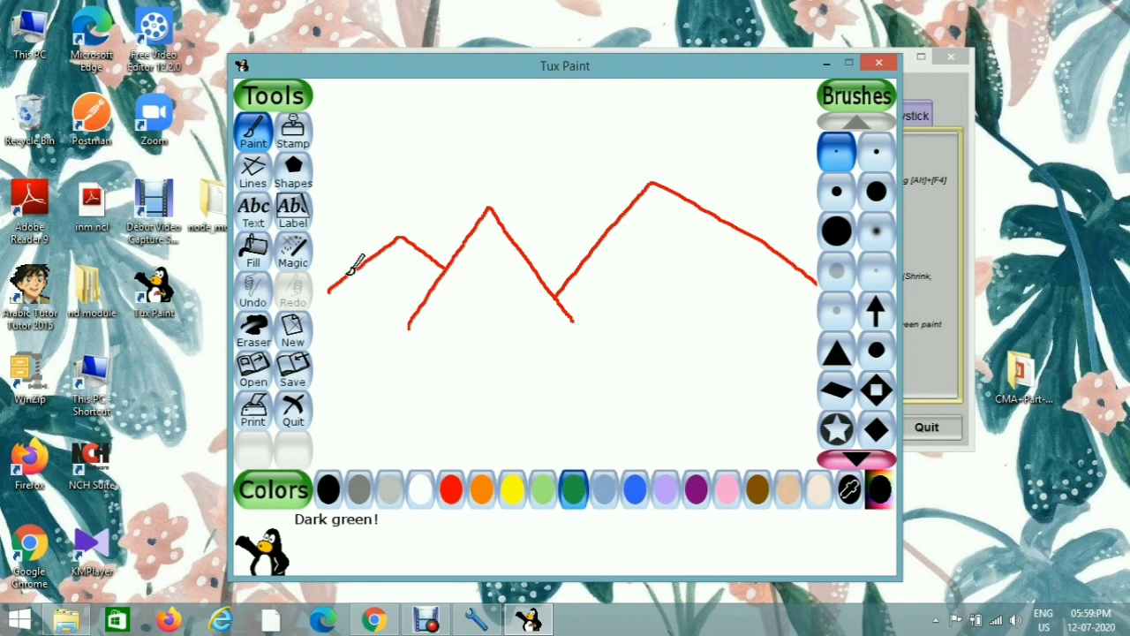
mouse_move(340, 273)
mouse_down()
mouse_move(356, 177)
mouse_move(336, 171)
mouse_move(349, 157)
mouse_move(388, 157)
mouse_move(381, 212)
mouse_move(341, 220)
mouse_up()
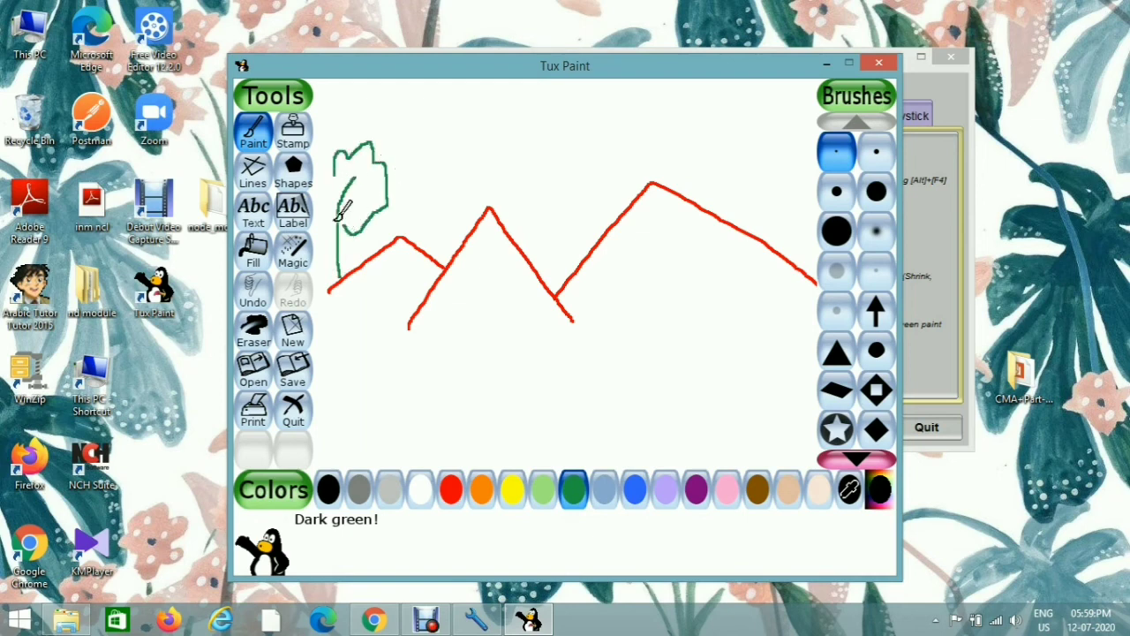
mouse_move(335, 157)
mouse_down()
mouse_move(318, 160)
mouse_move(316, 173)
mouse_up()
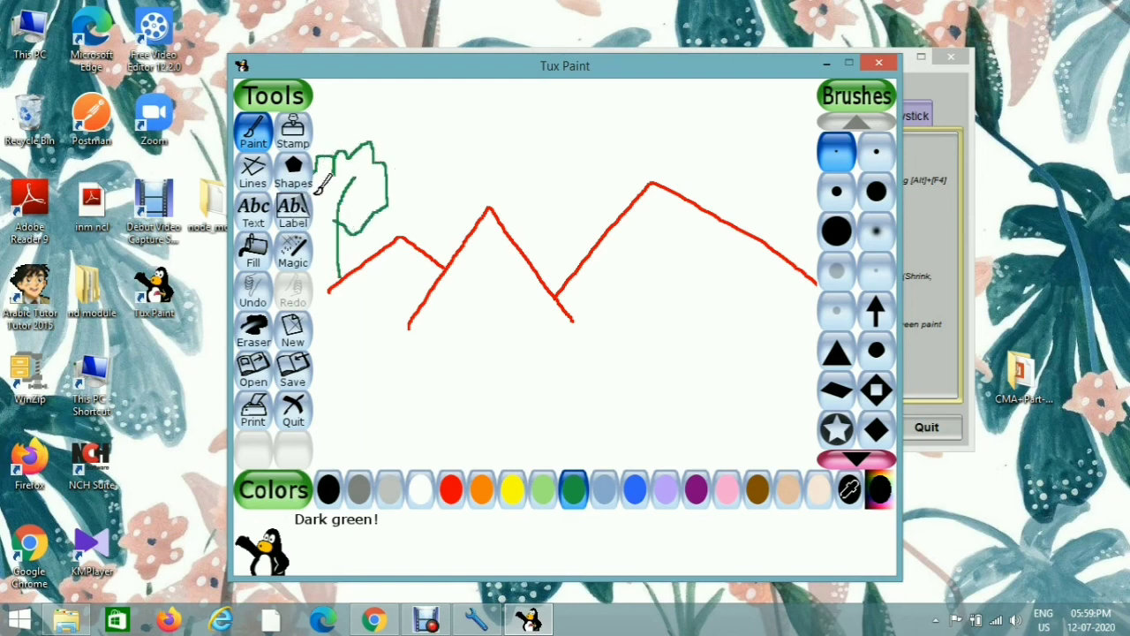